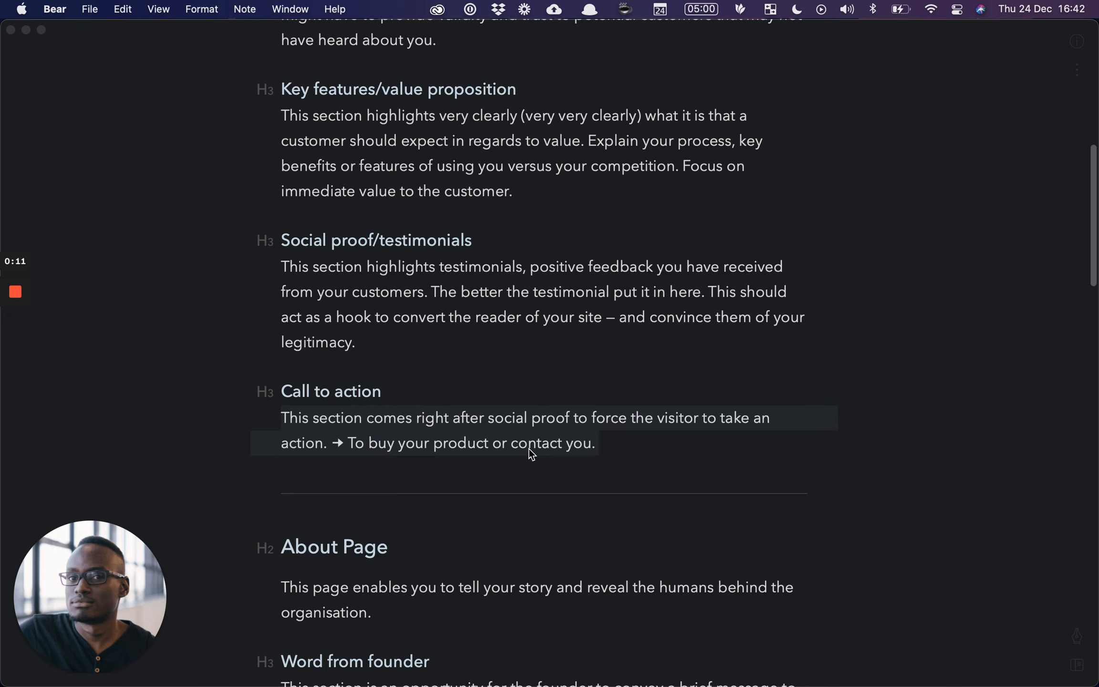
- Review the landing page and About page section descriptions in the website content note
scroll(529, 448, "down", 5)
scroll(528, 448, "down", 8)
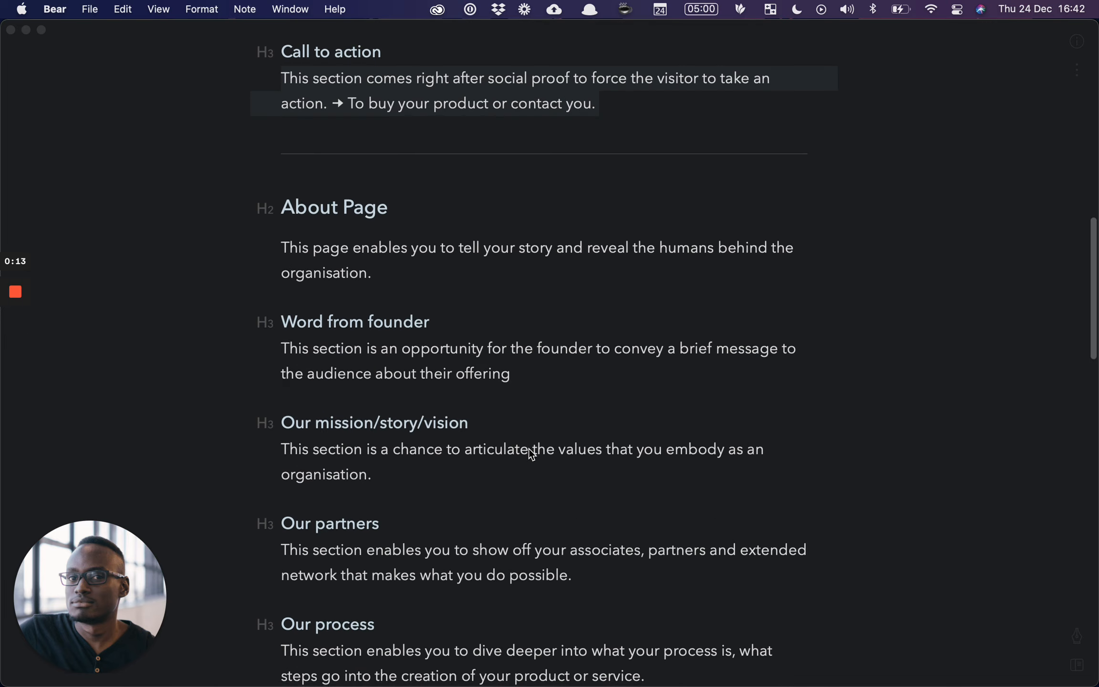
scroll(528, 448, "up", 20)
scroll(529, 449, "up", 5)
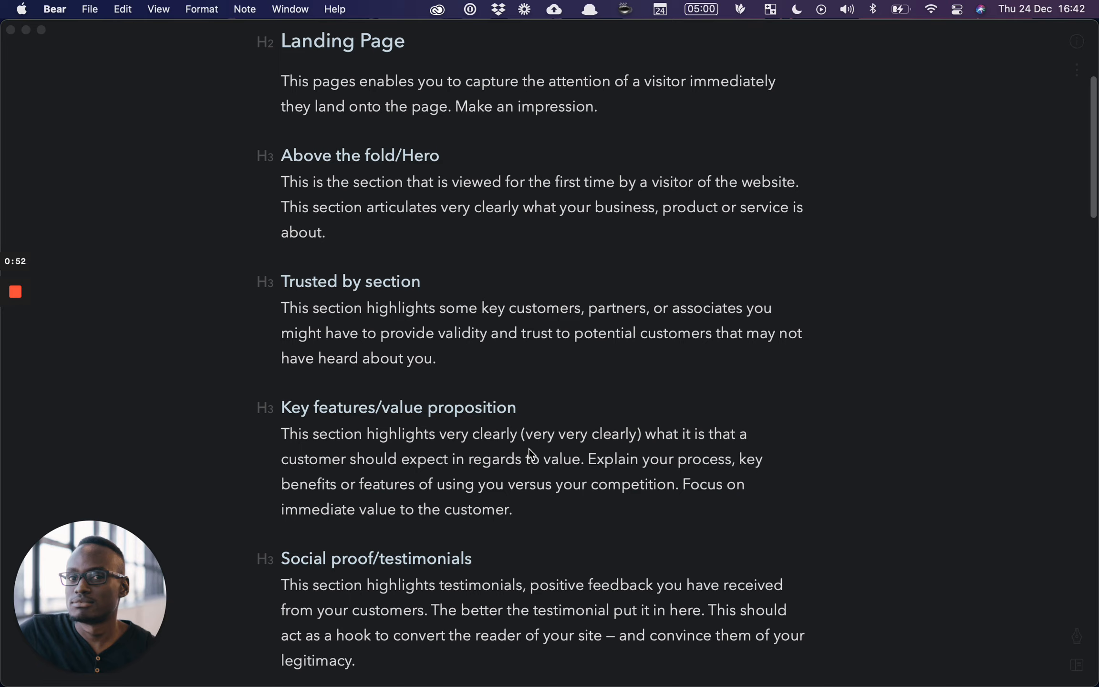
- Switch to QuickTime Player and play the "Lo-fi wireframe" recording
key("super+Tab")
key("super+Tab")
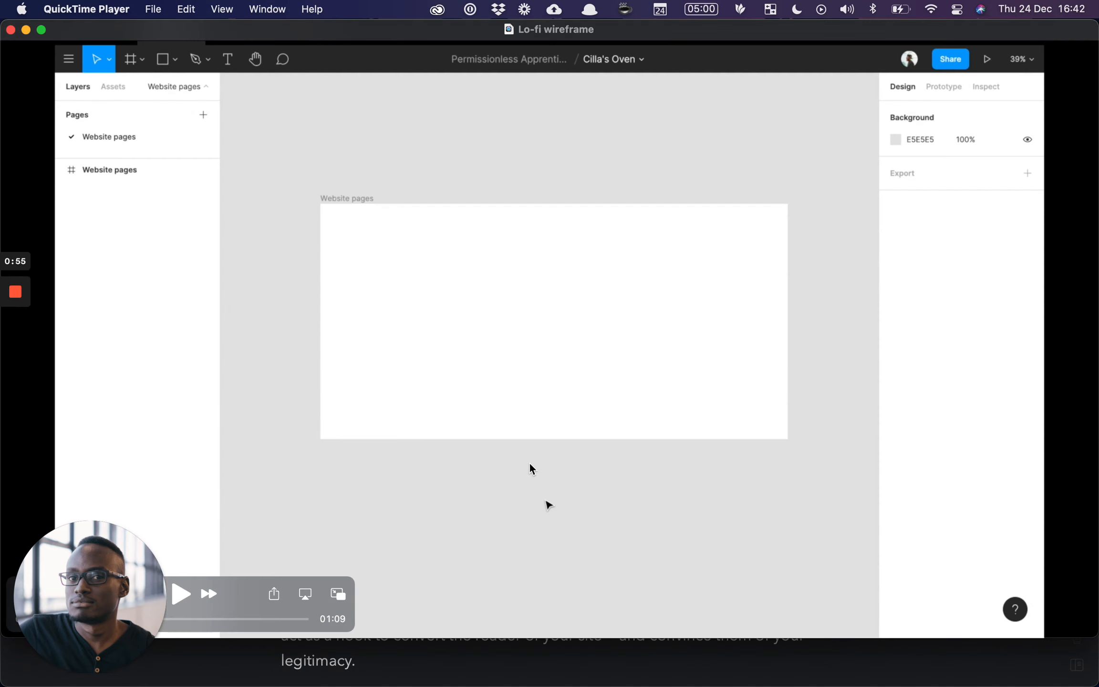
left_click(178, 594)
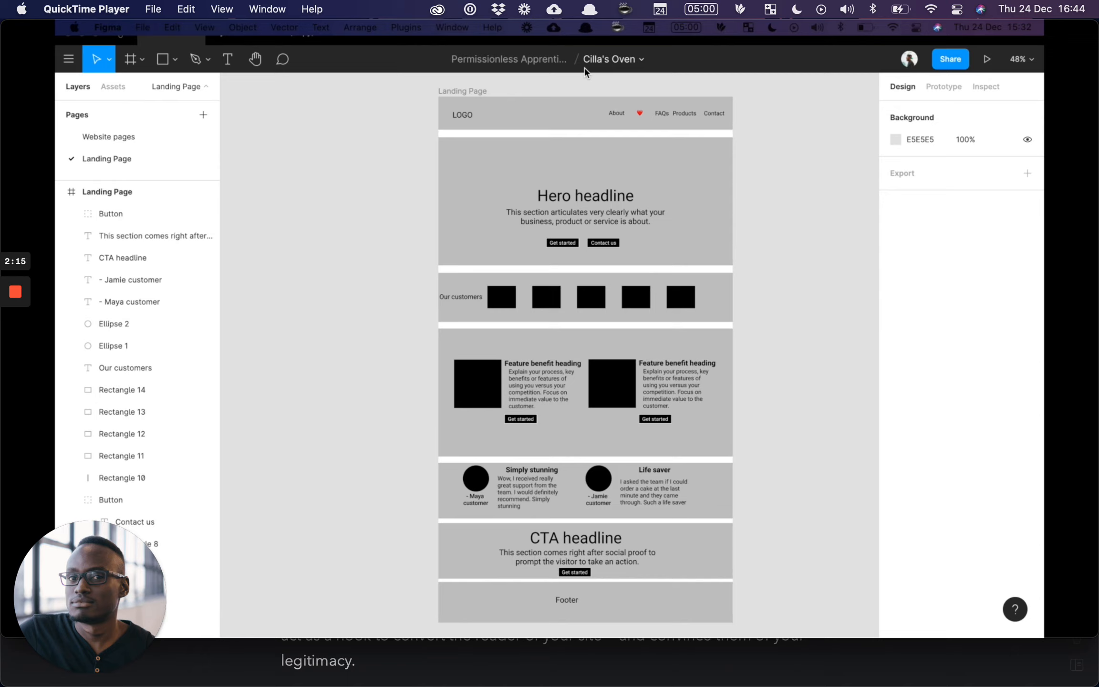
- Switch to the Cilla's Oven file in Figma and select the Landing Page frame
key("super+Tab")
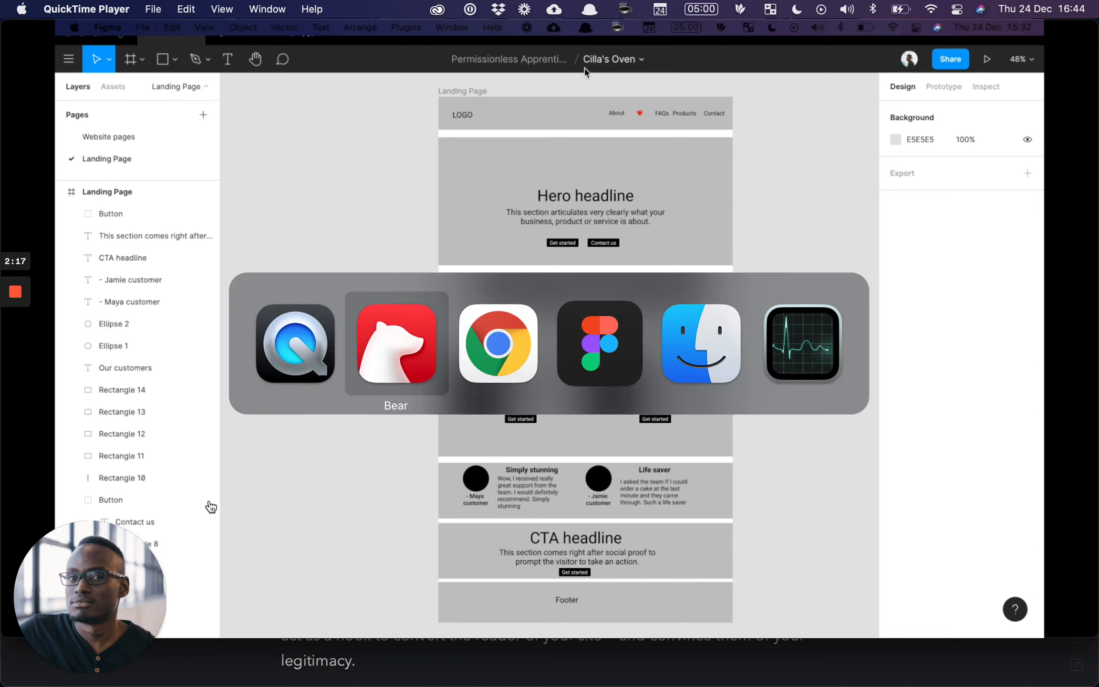
key("super+Tab")
key("super+Tab")
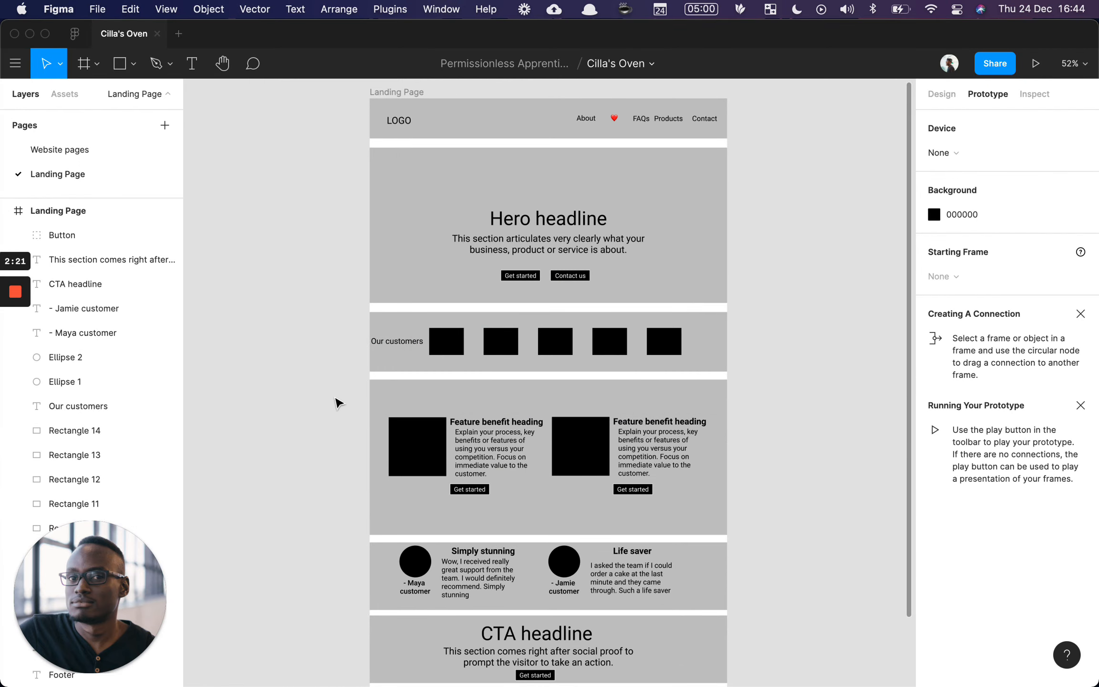
scroll(335, 403, "down", 3)
scroll(335, 403, "down", 3)
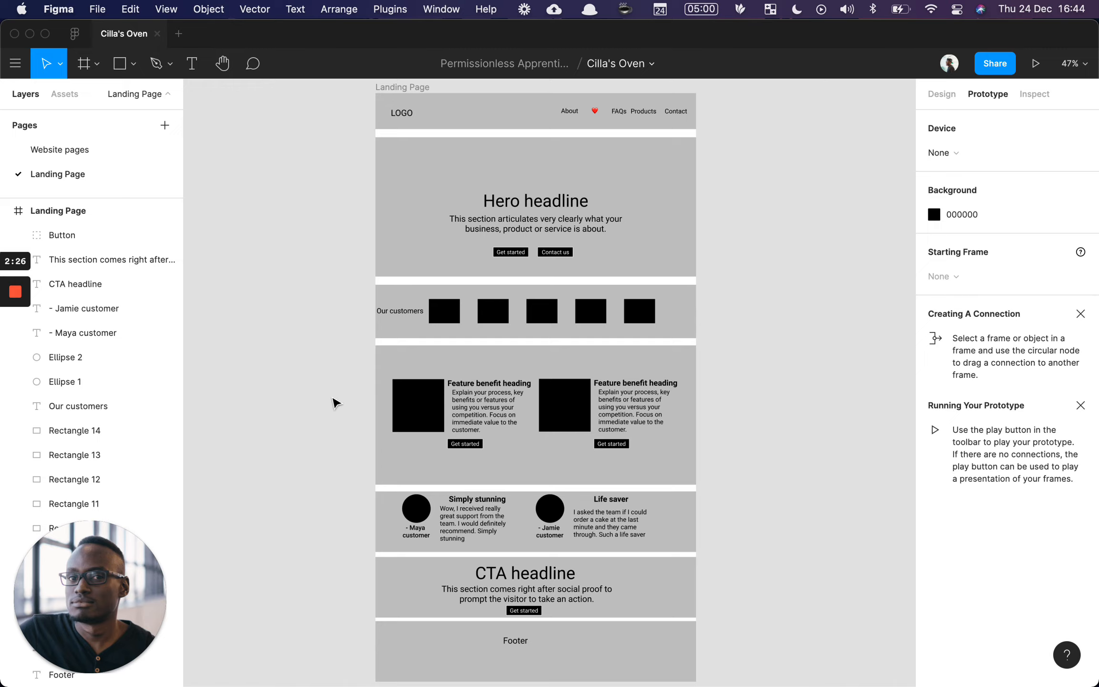
left_click(387, 89)
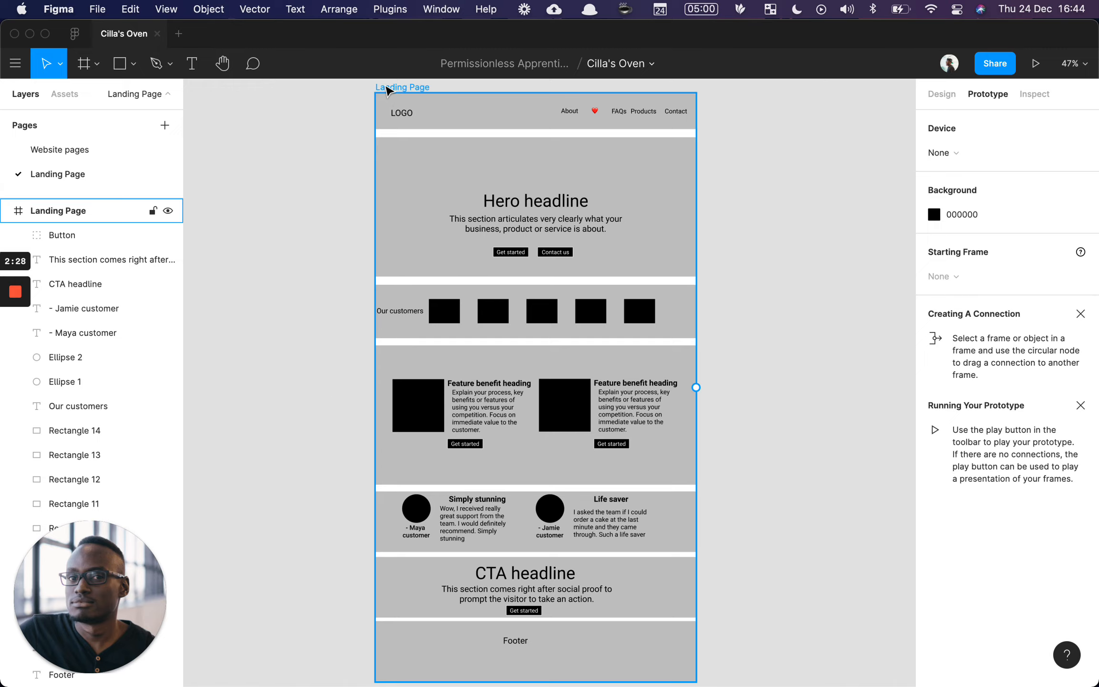
left_click(388, 88)
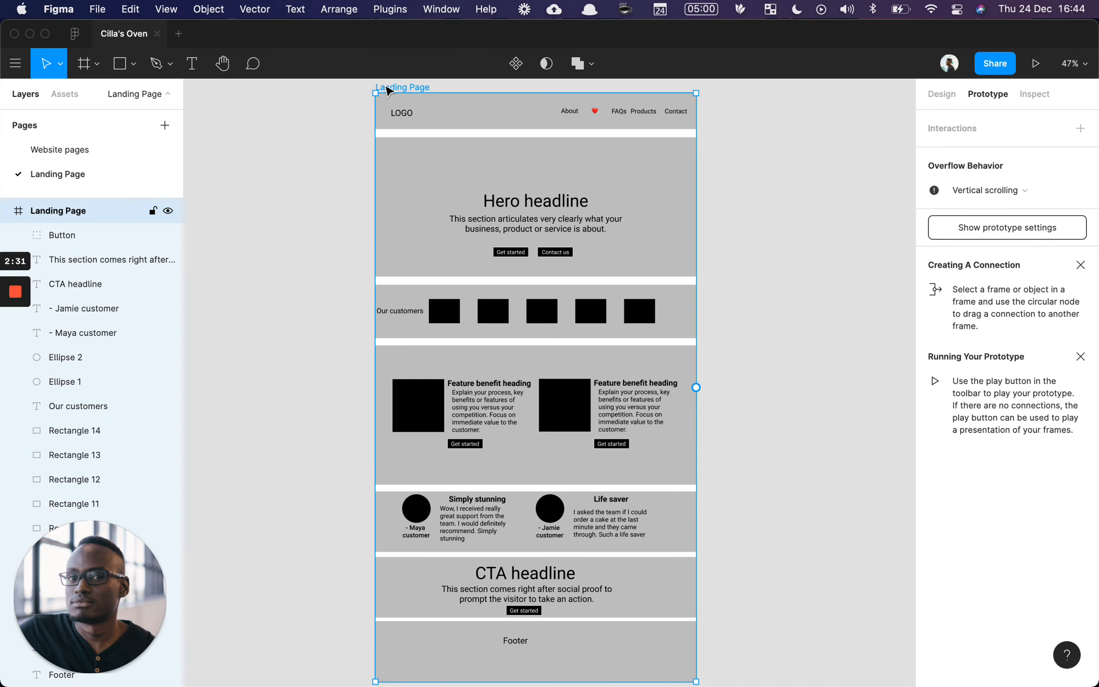
- Examine the full length of the landing page wireframe, from the navigation bar down to the footer
scroll(346, 149, "down", 2)
scroll(345, 149, "down", 1)
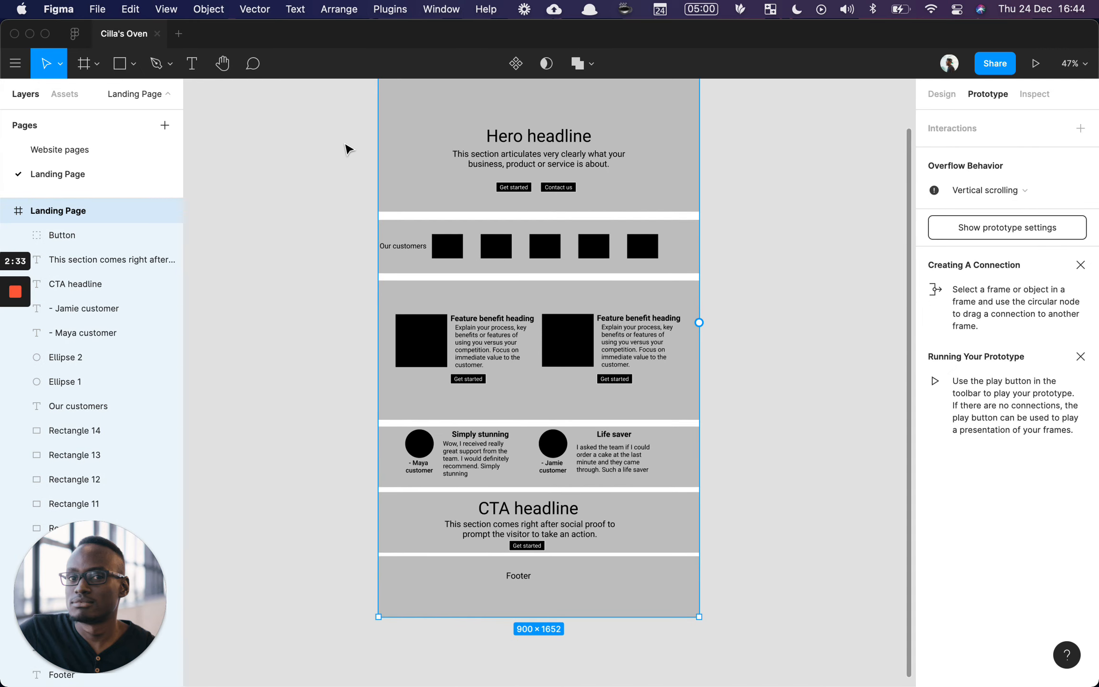
scroll(346, 150, "up", 3)
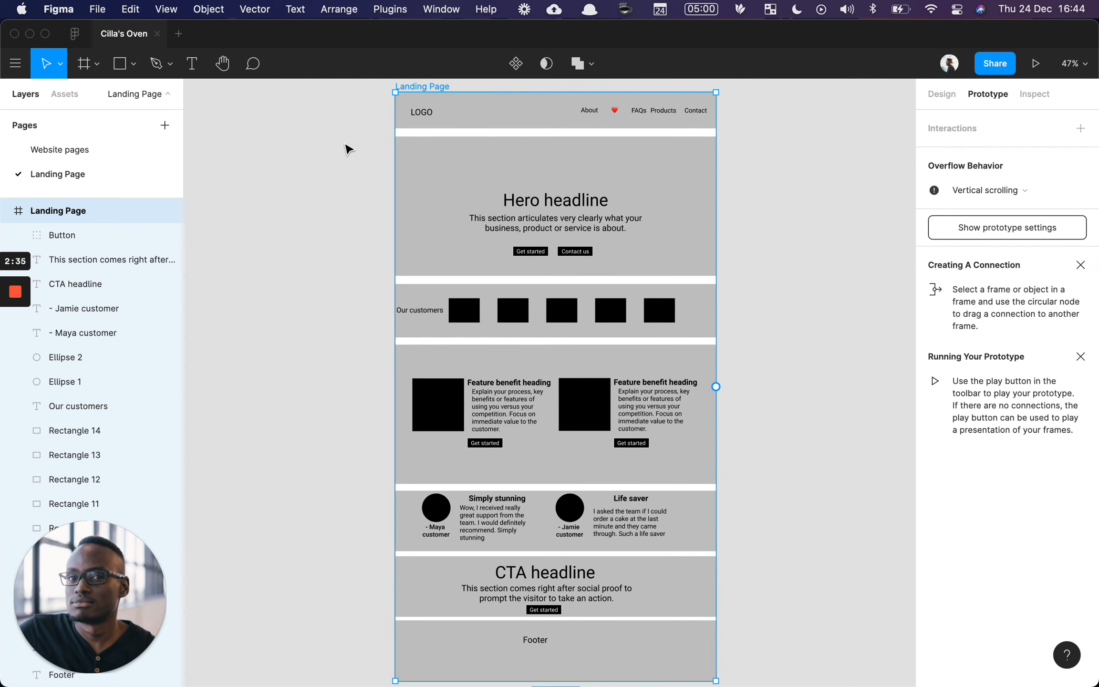
scroll(416, 185, "down", 3)
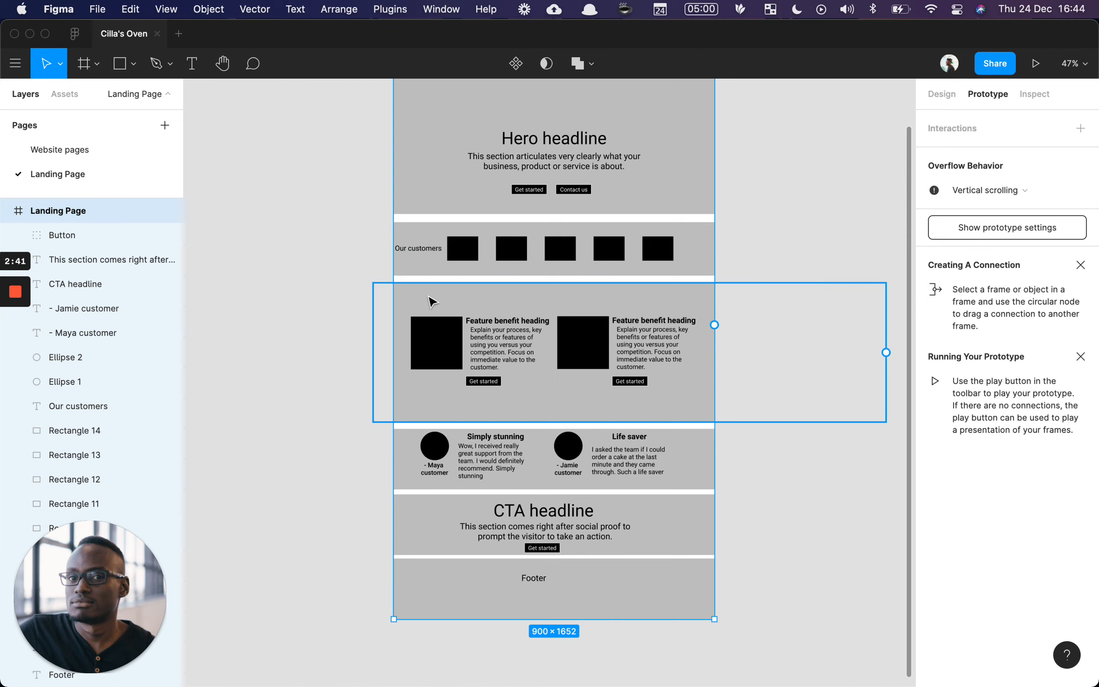
scroll(432, 300, "down", 1)
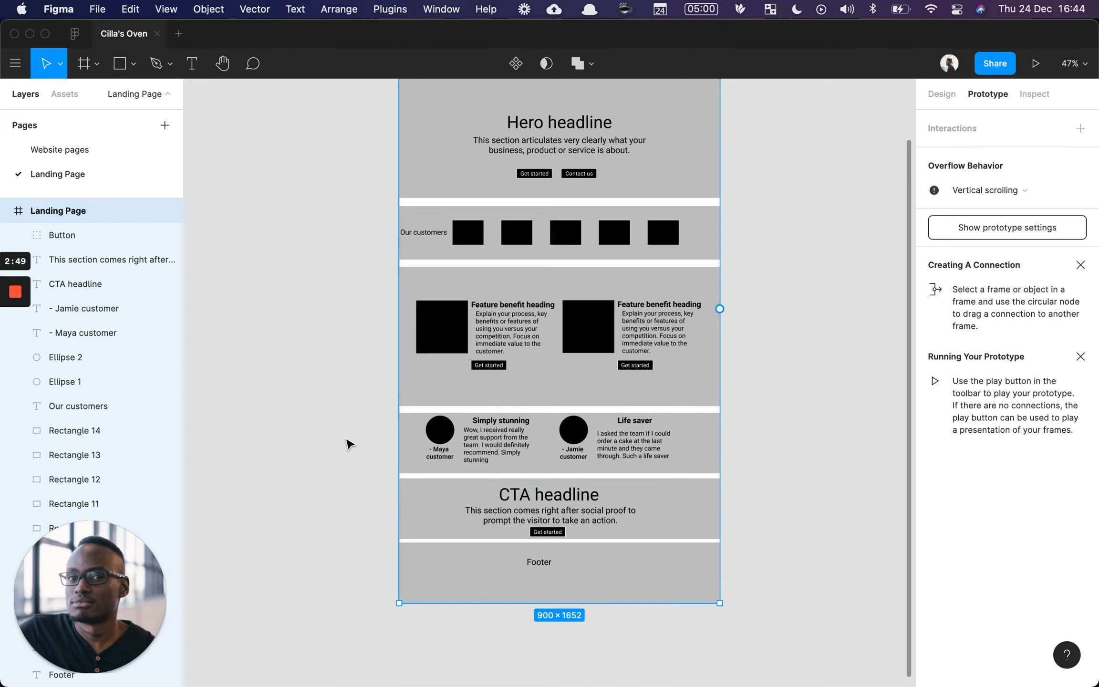
scroll(345, 443, "up", 5)
scroll(349, 444, "up", 1)
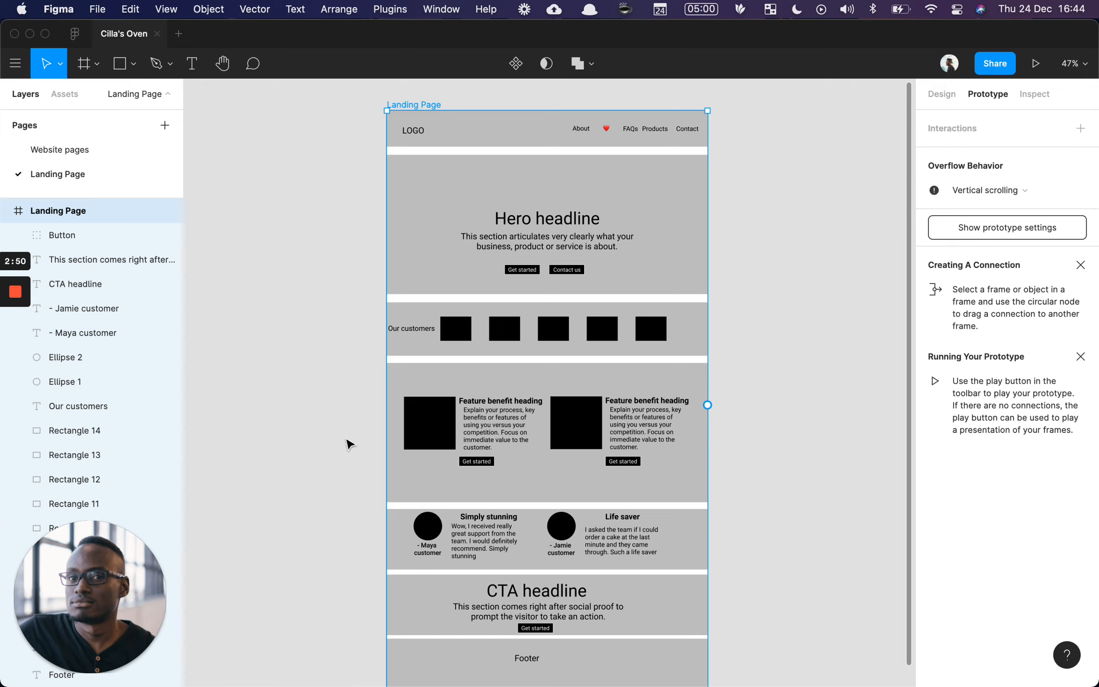
scroll(349, 444, "down", 1)
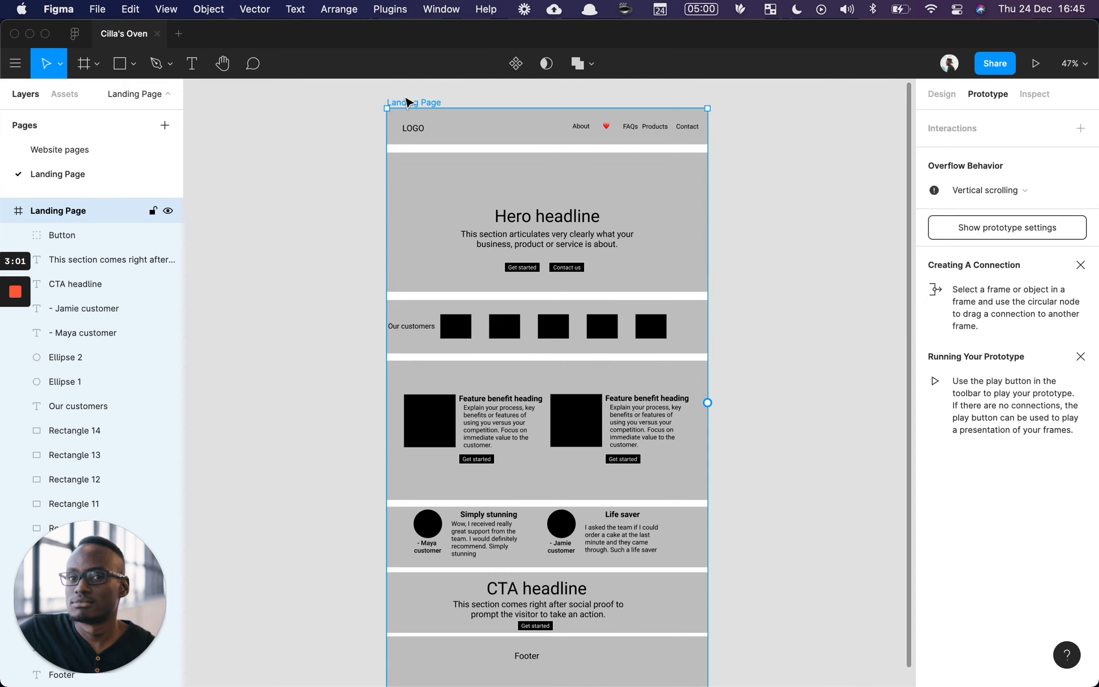
- Shorten the Landing Page frame from its bottom edge to a height of about 538, ending just below the hero section
scroll(338, 206, "down", 5)
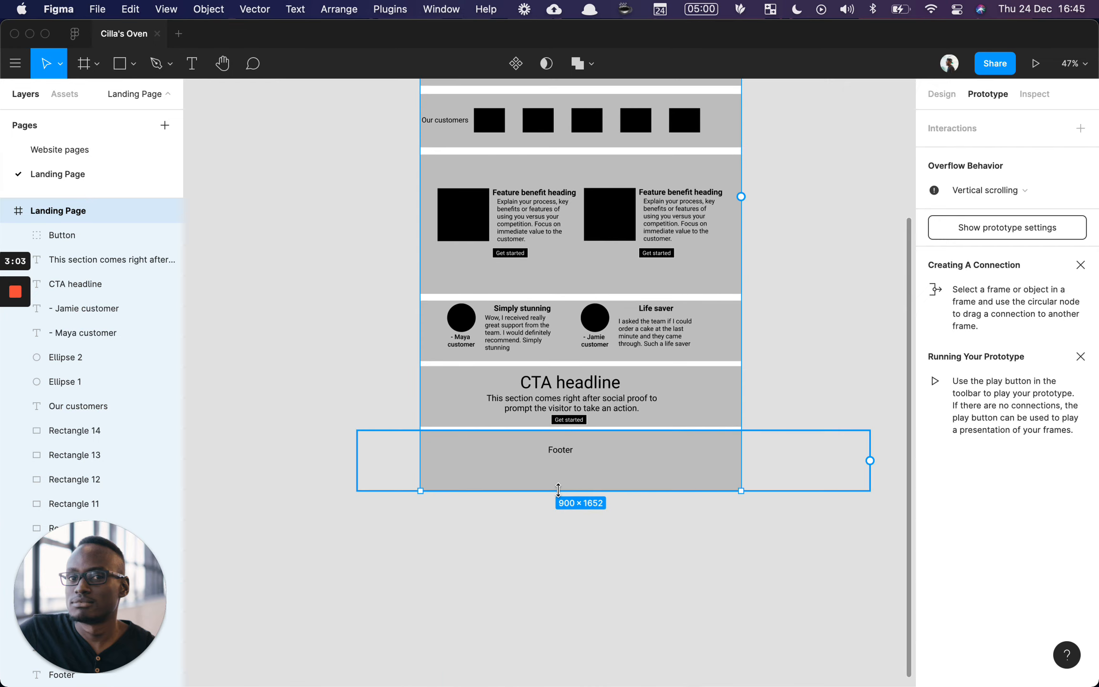
left_click_drag(548, 490, 556, 200)
scroll(712, 293, "up", 5)
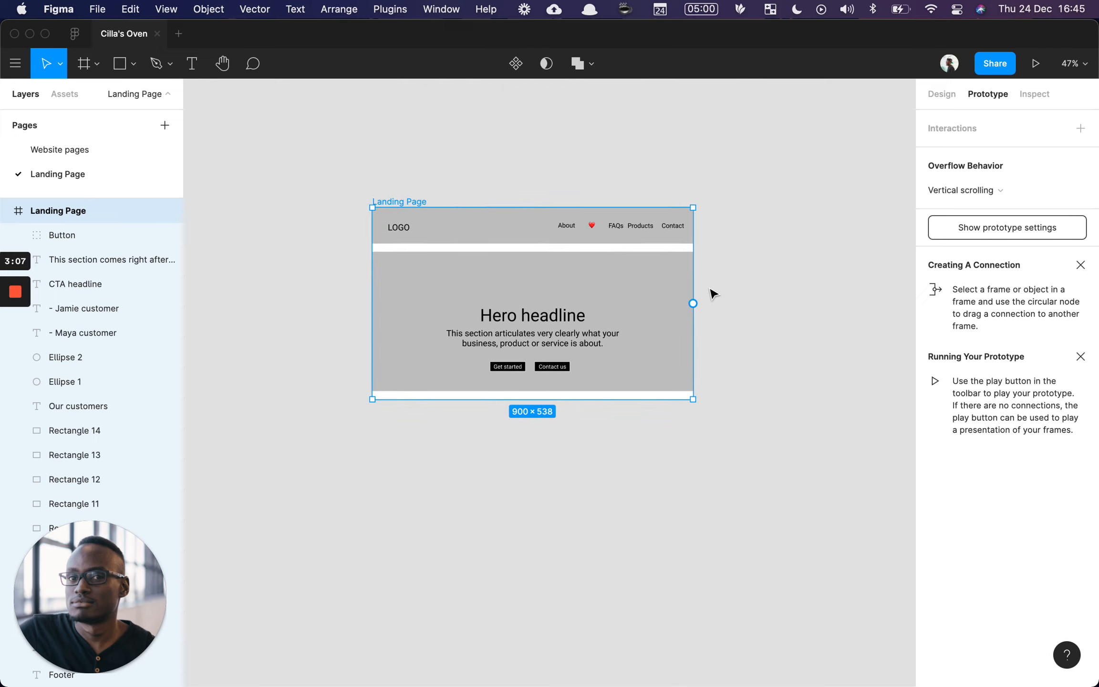
- Present the landing page prototype and test its vertical scrolling down the page and back to the hero section
left_click(1034, 64)
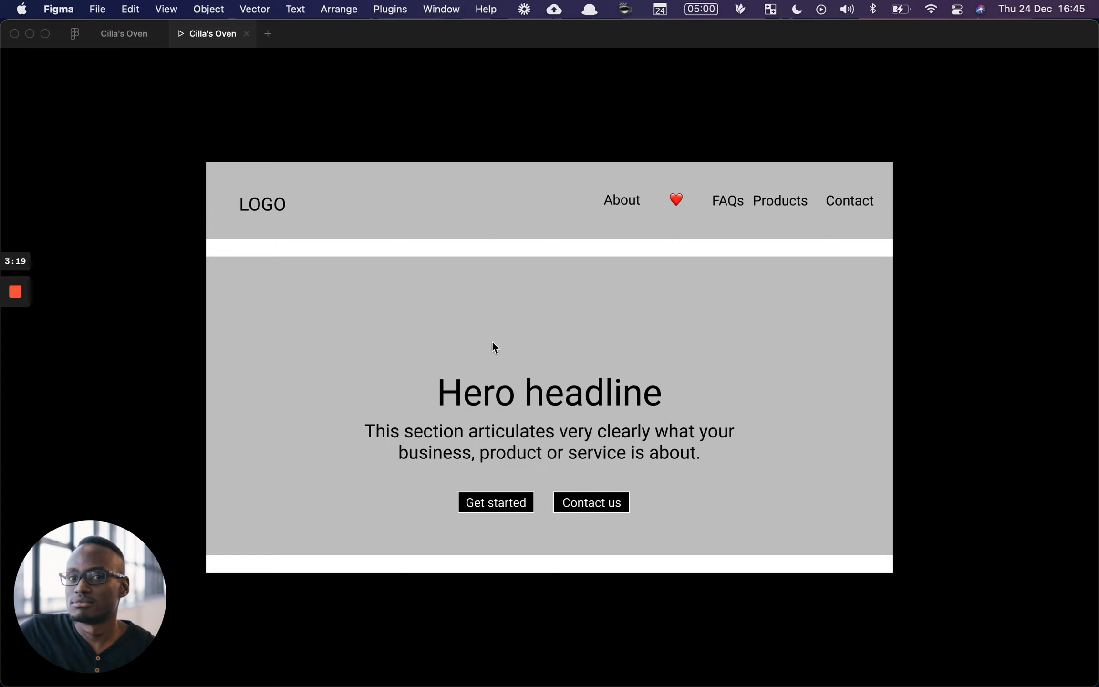
scroll(492, 341, "down", 5)
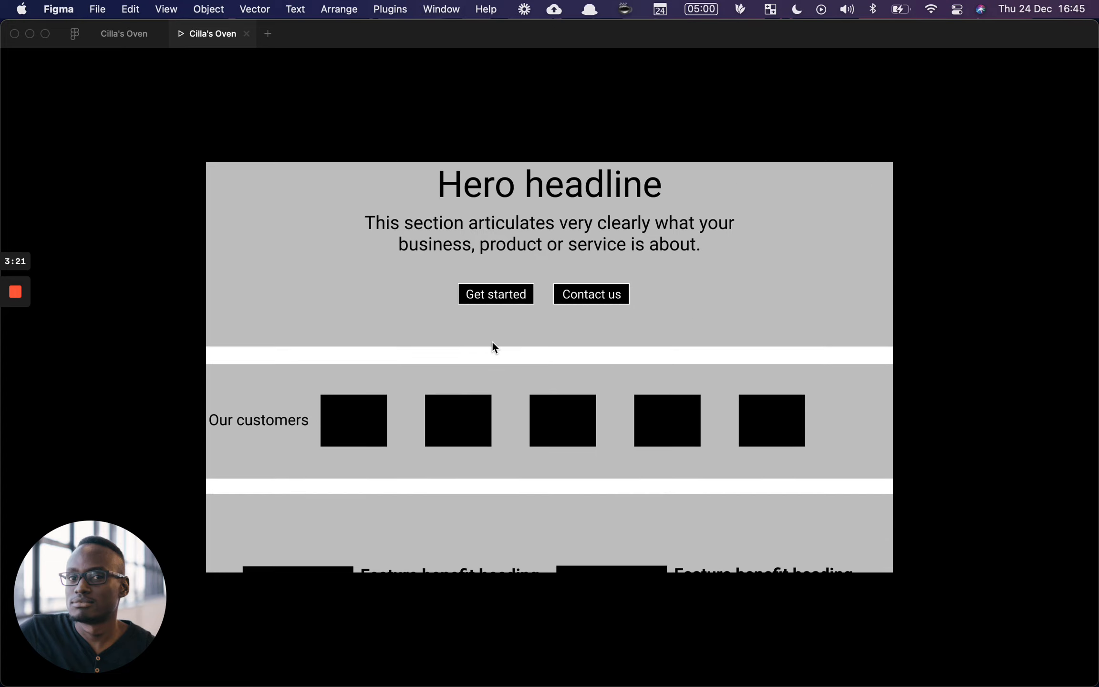
scroll(493, 342, "down", 4)
scroll(492, 340, "up", 9)
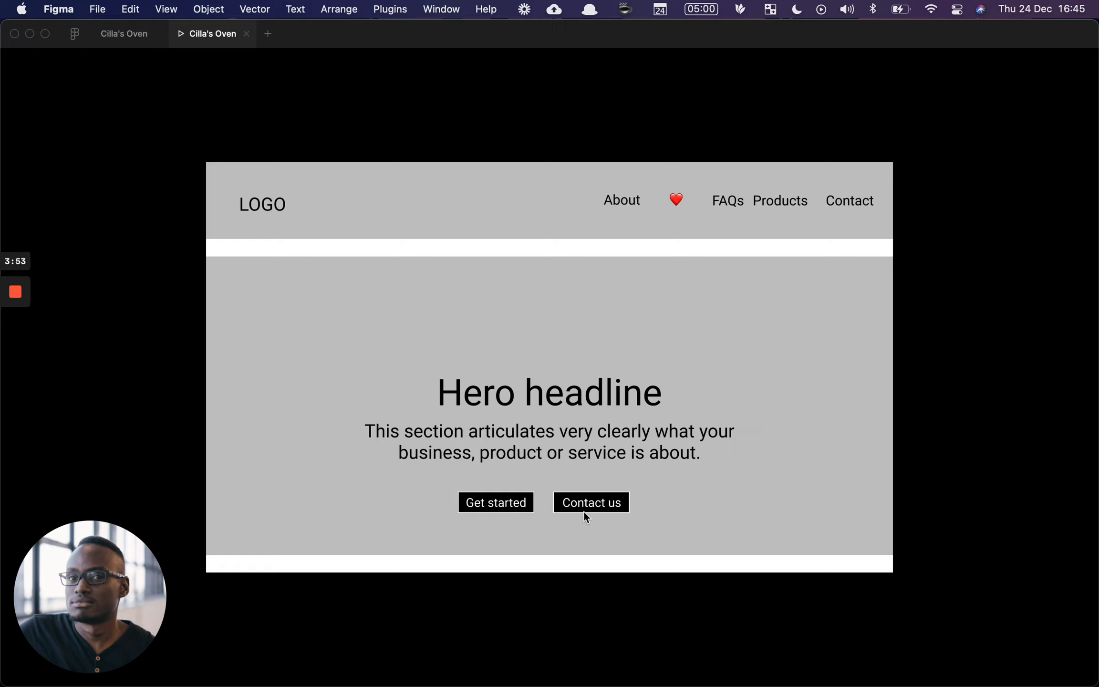
- Examine the customers, feature benefit, testimonial and call-to-action sections in the prototype preview
scroll(584, 512, "down", 5)
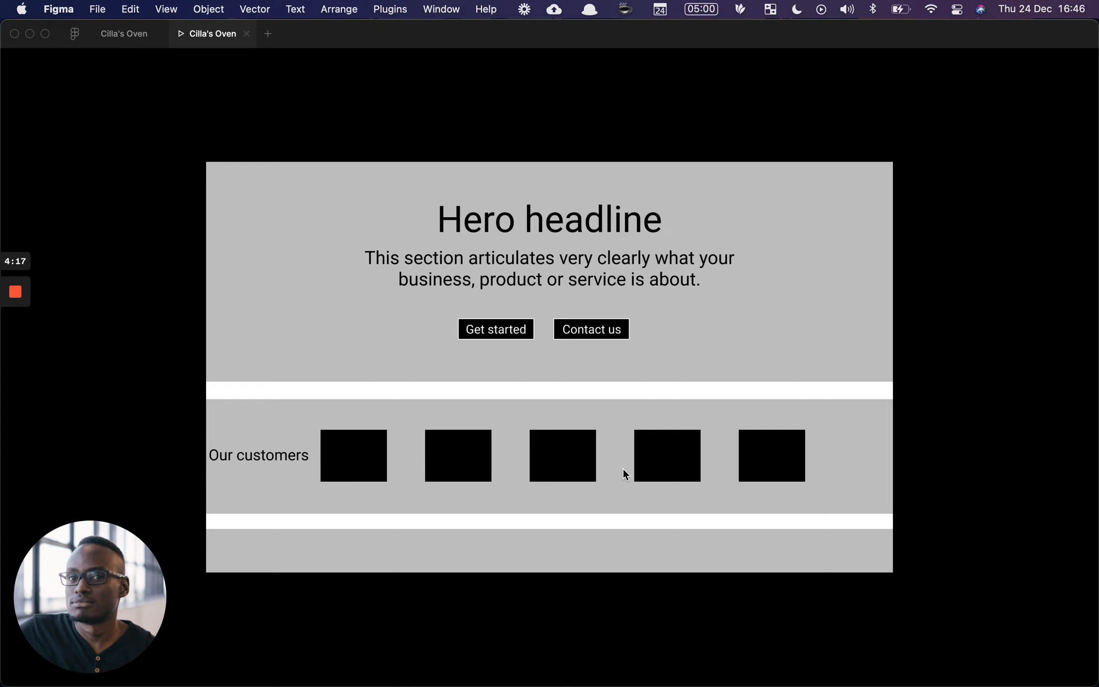
scroll(545, 502, "down", 5)
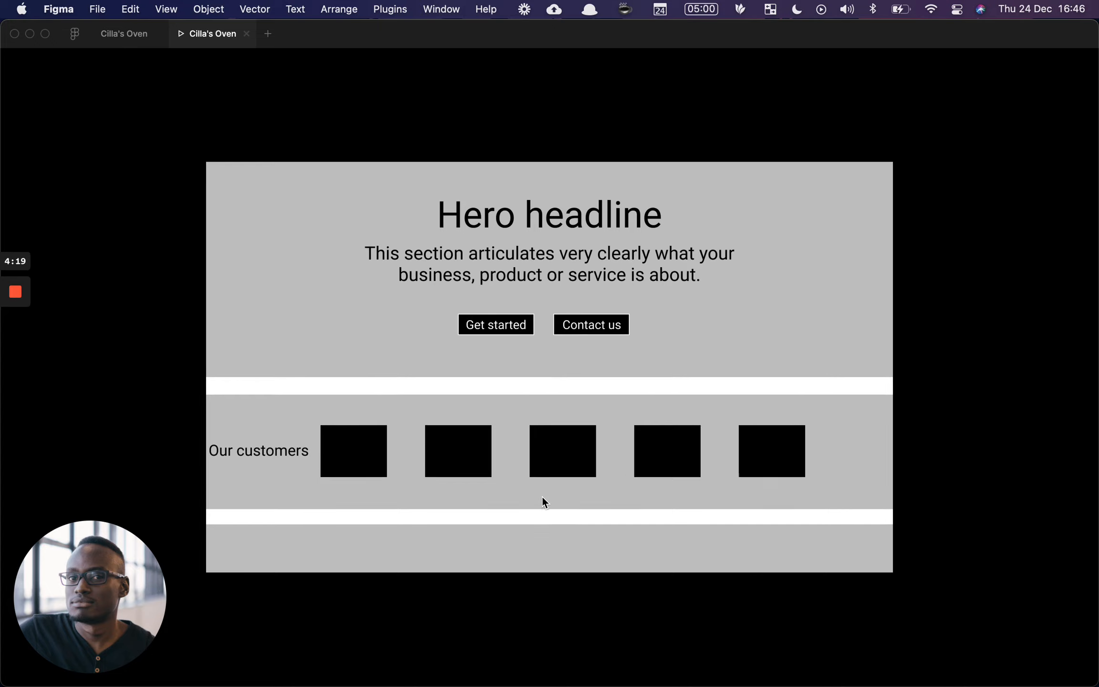
scroll(545, 502, "down", 4)
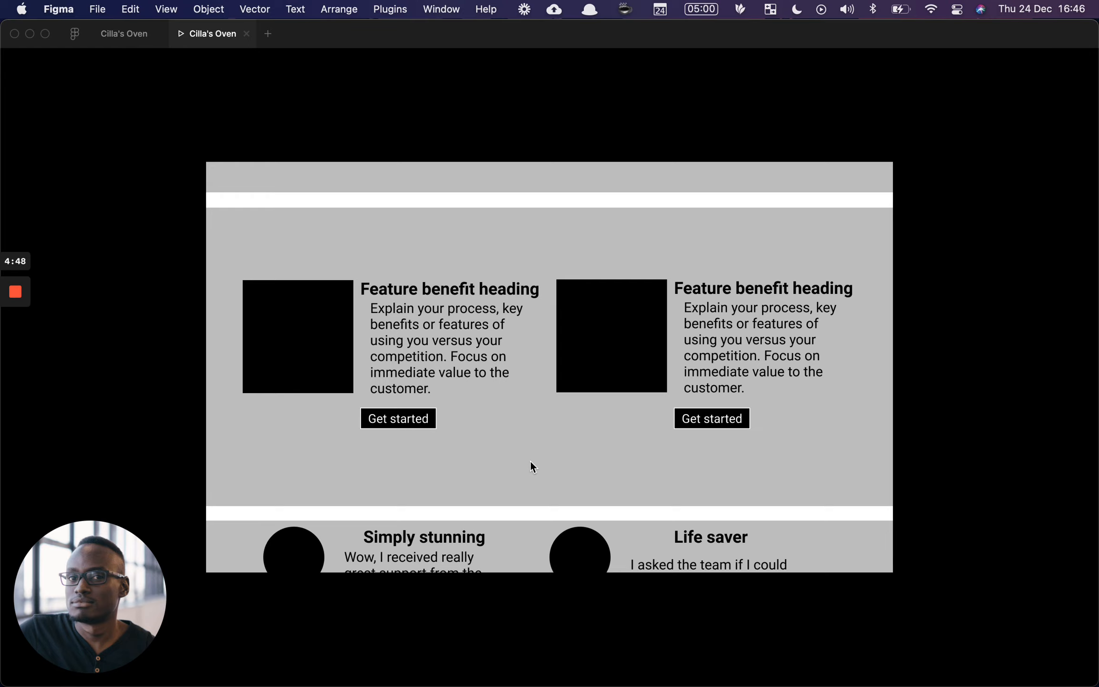
scroll(529, 467, "down", 3)
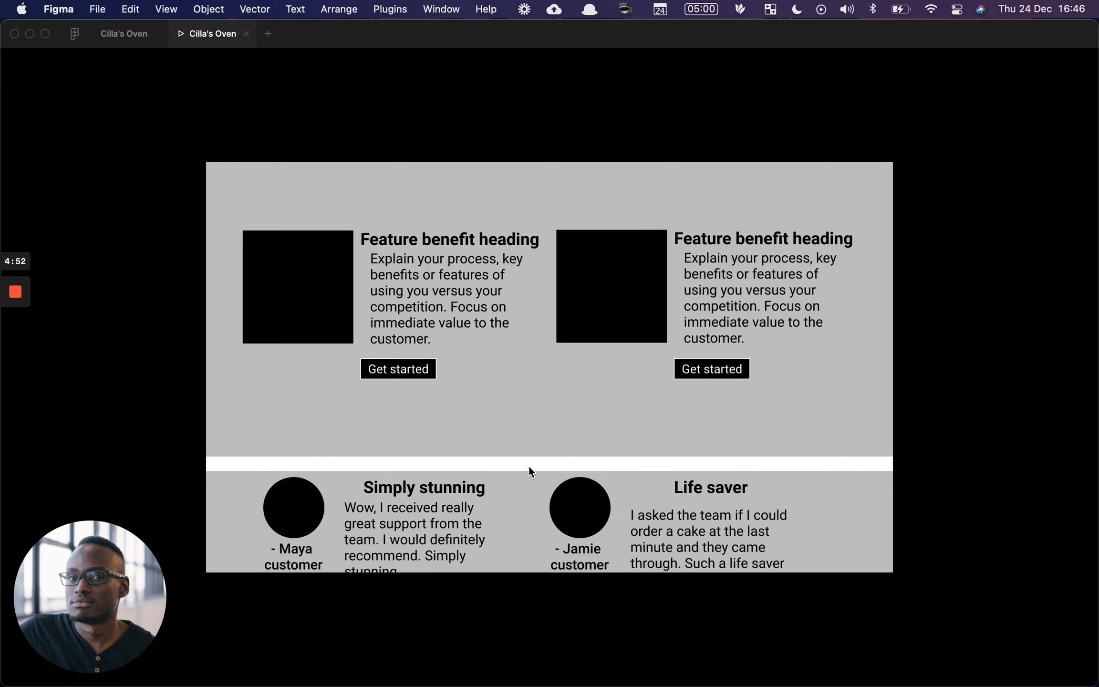
scroll(529, 467, "up", 5)
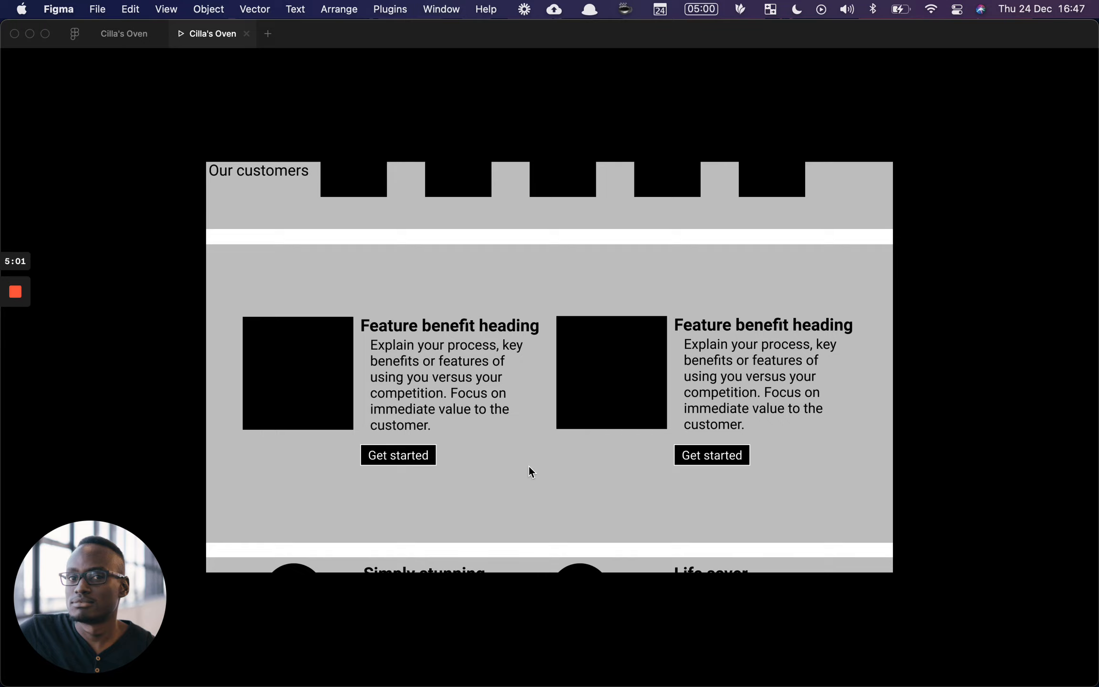
scroll(528, 464, "down", 5)
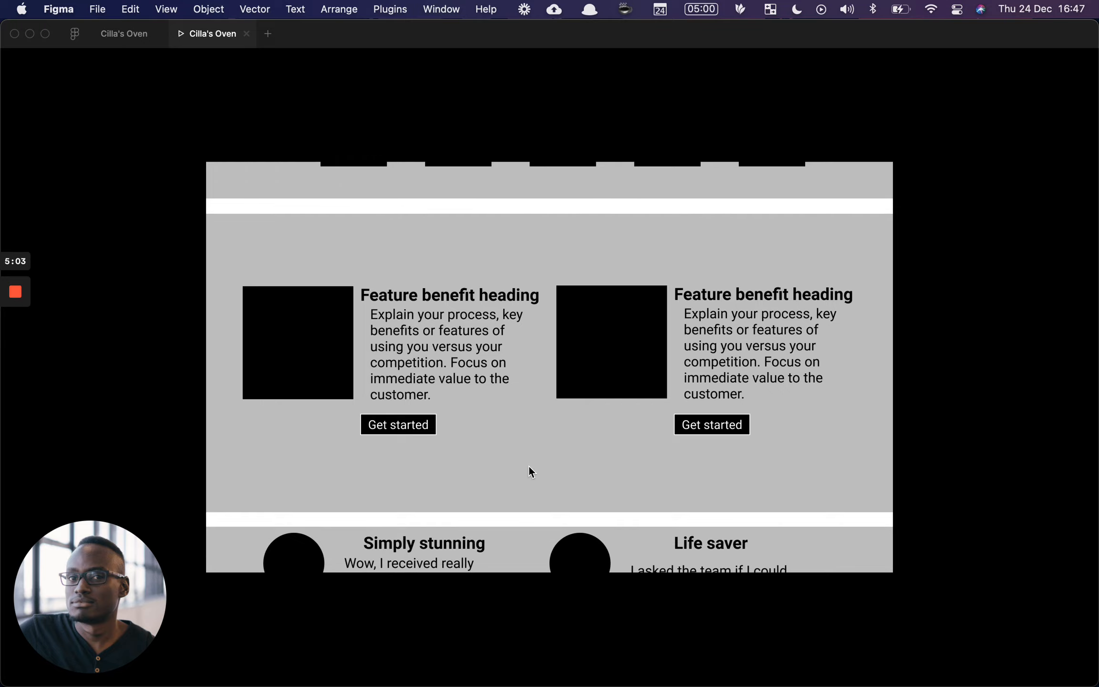
scroll(528, 467, "down", 5)
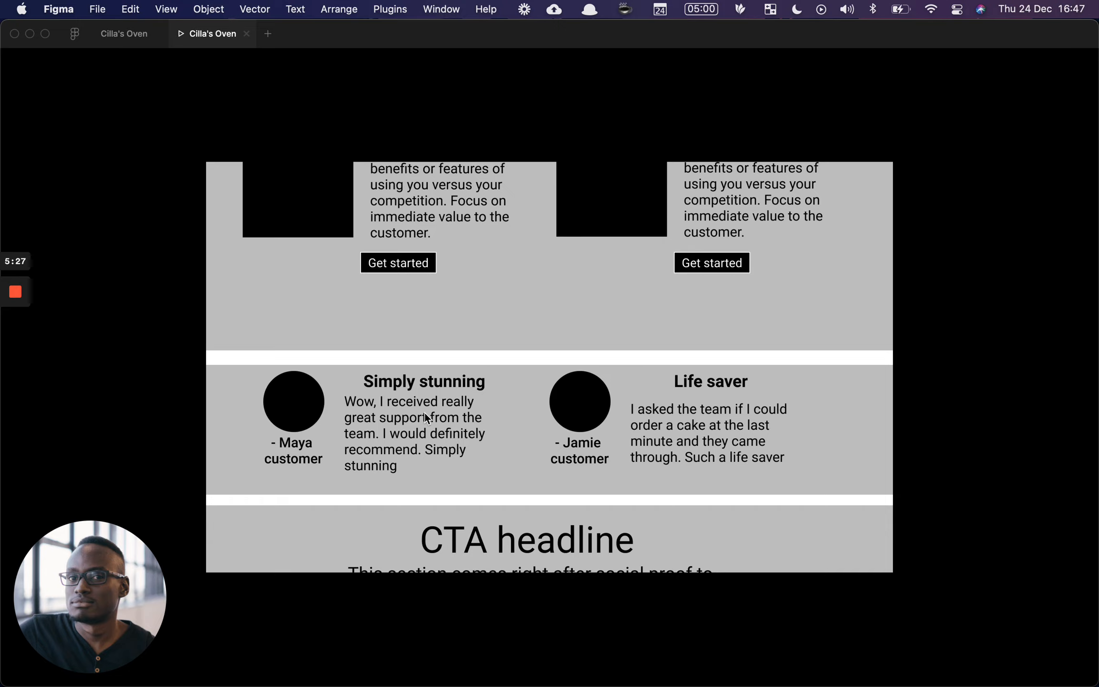
scroll(427, 418, "down", 2)
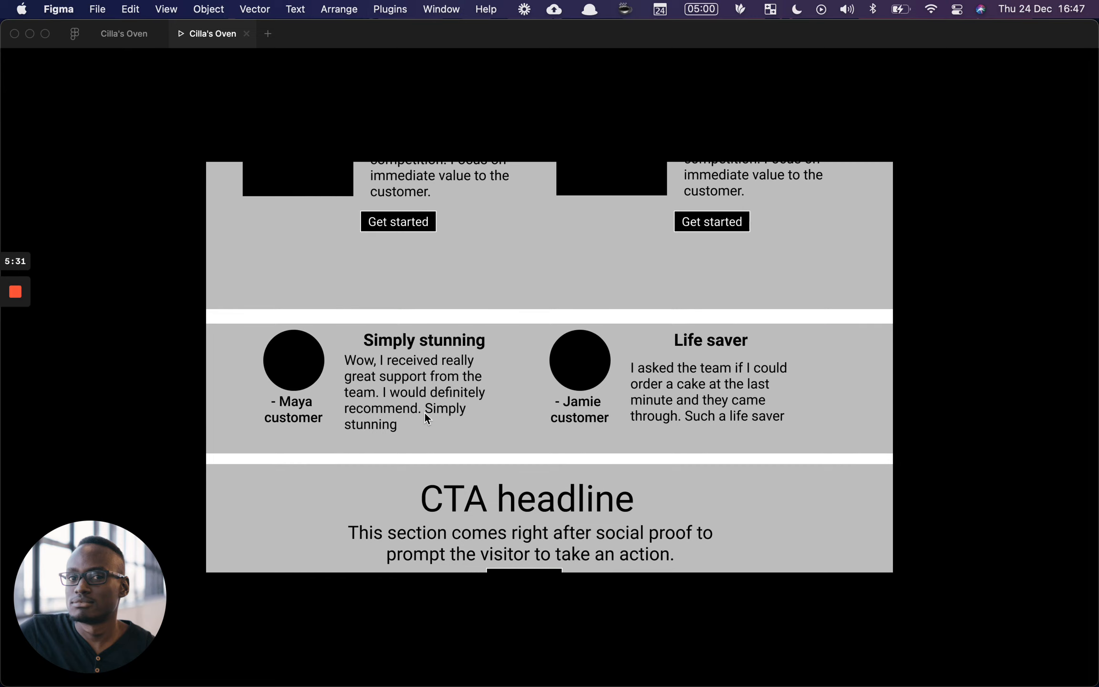
scroll(427, 418, "down", 2)
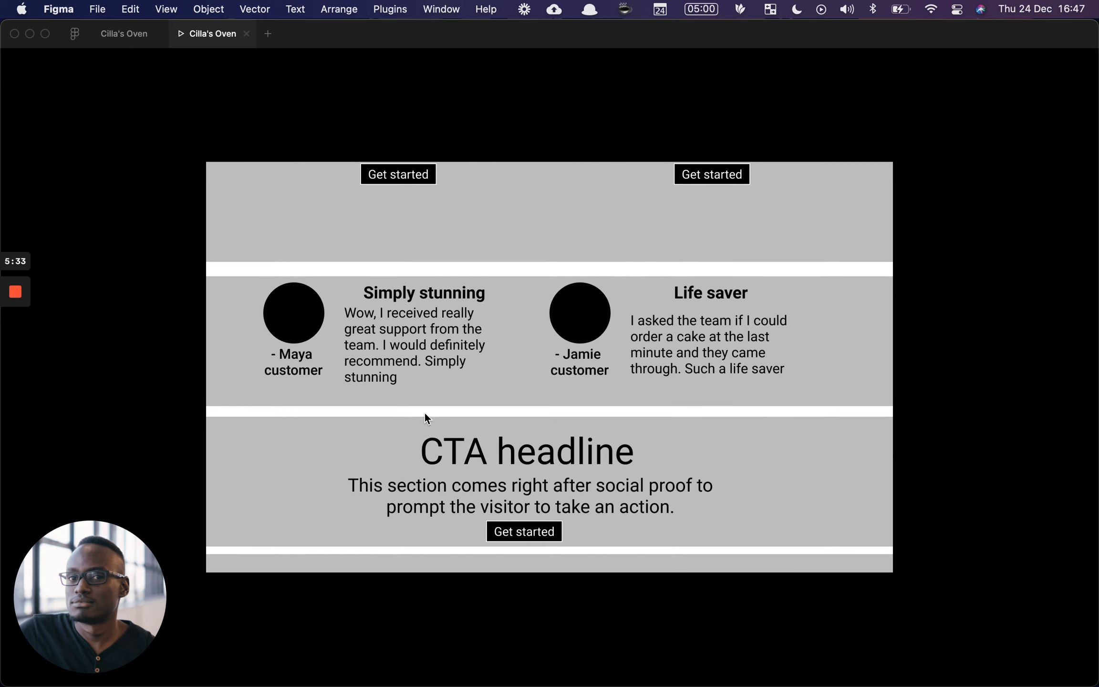